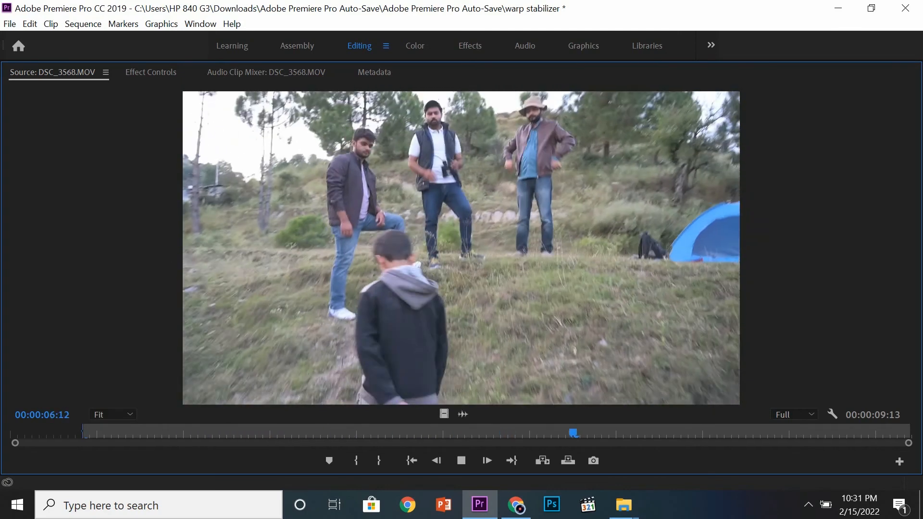
Step: Stop playback, restore the maximized Source monitor, and set the out point of DSC_3568.MOV at 00:00:08:06
key("space")
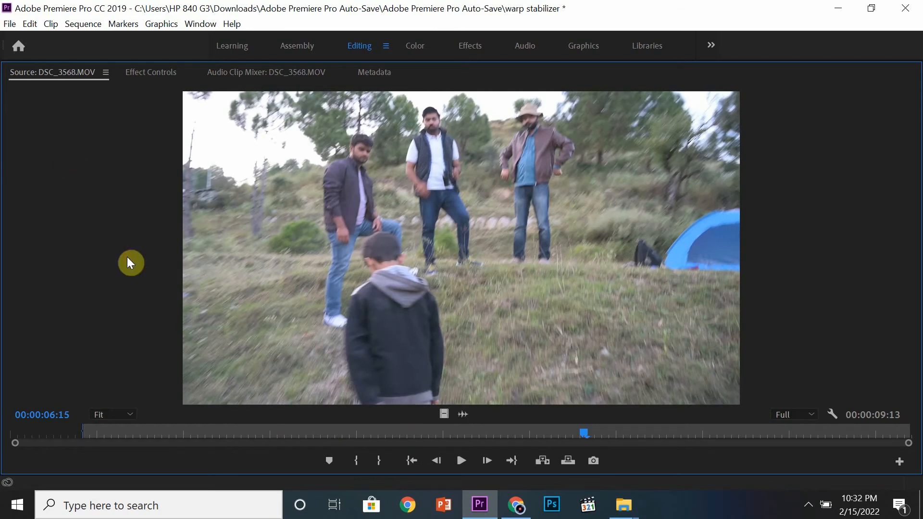
key("grave")
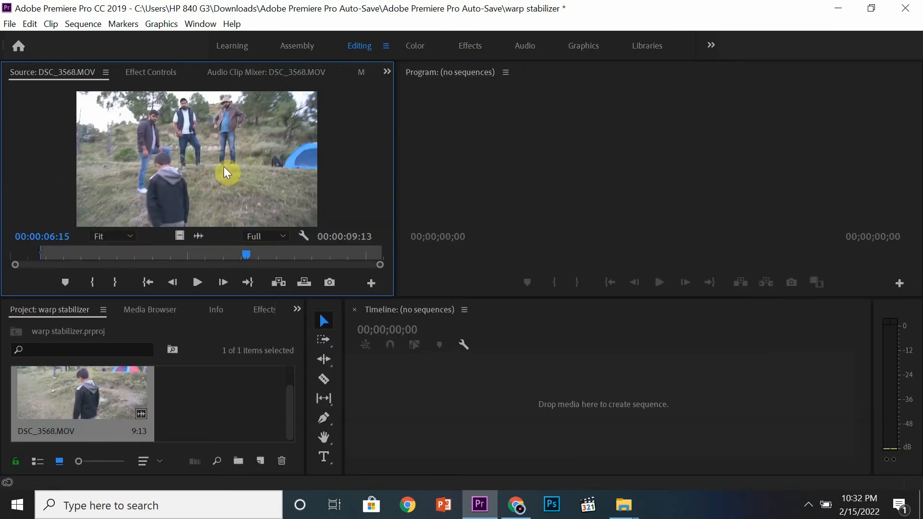
left_click_drag(253, 262, 307, 261)
key("o")
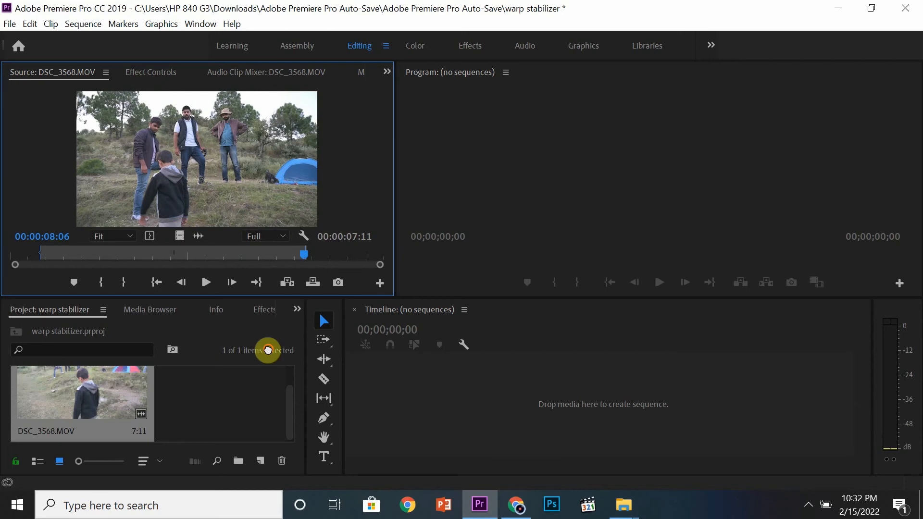
Step: Create a sequence from the trimmed DSC_3568.MOV and enlarge the clip's display on the timeline
left_click_drag(268, 350, 528, 403)
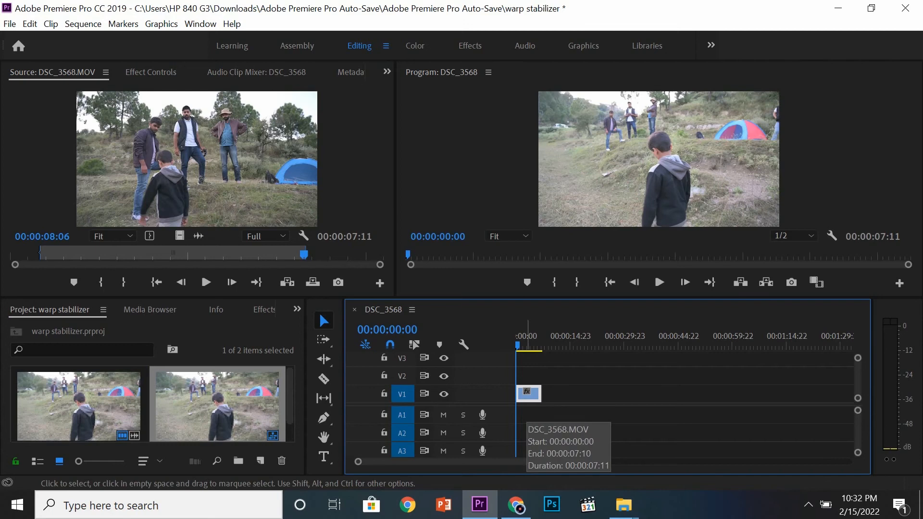
key("=")
key("=")
left_click_drag(550, 337, 505, 338)
Step: Search the effects for "warp" and apply Warp Stabilizer to the DSC_3568.MOV clip on V1
left_click(265, 308)
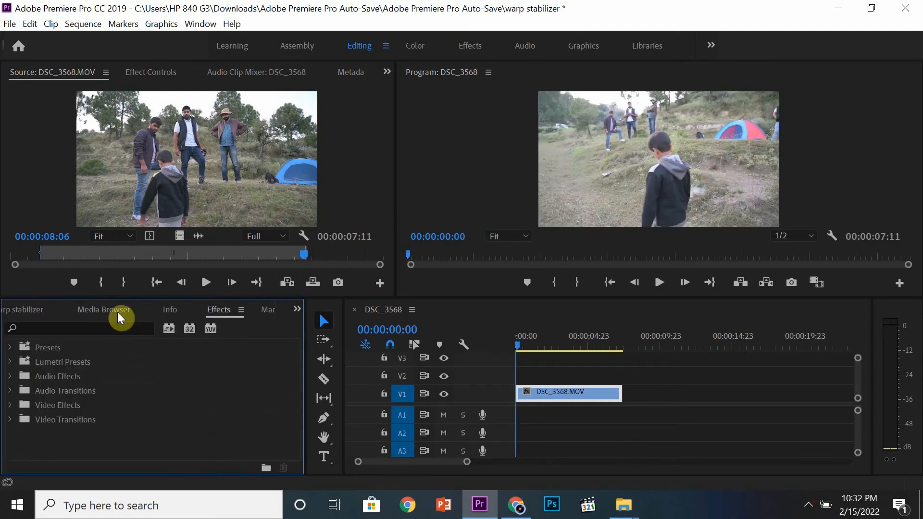
left_click(106, 328)
type("warp")
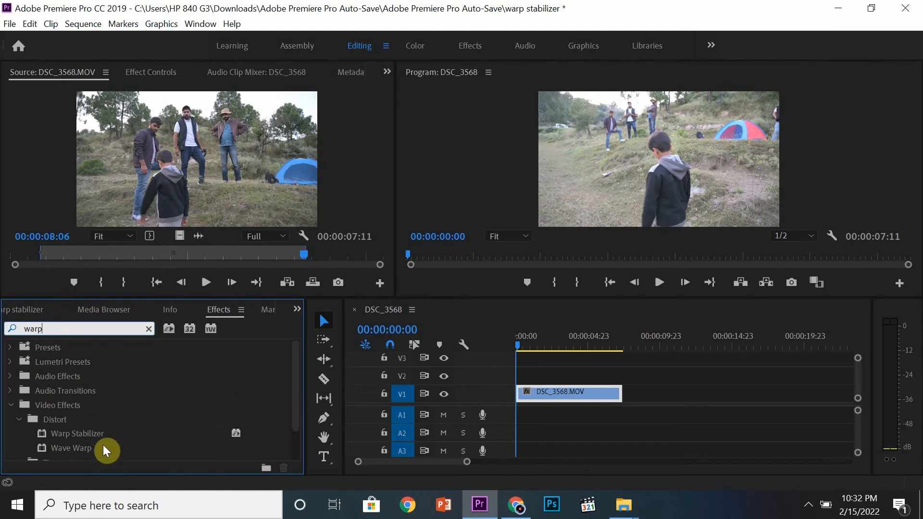
left_click_drag(193, 433, 550, 391)
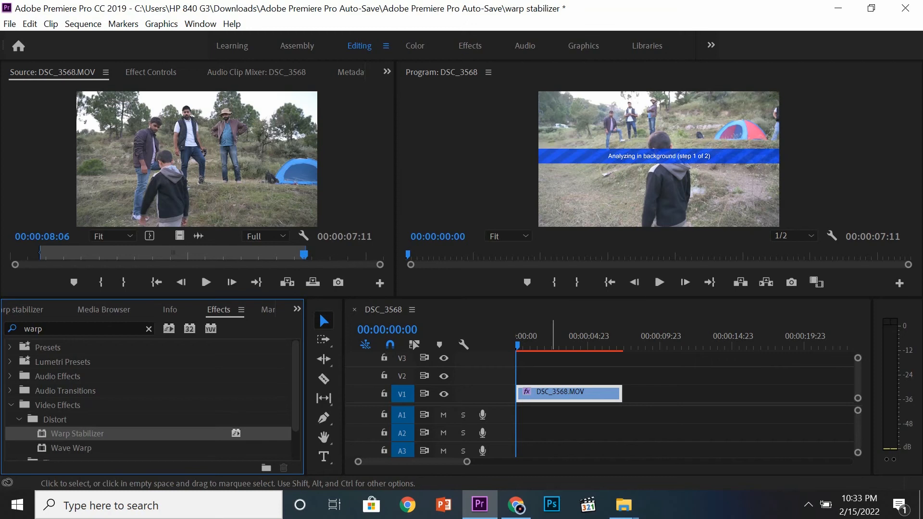
Step: Move the playhead to 00:00:01:20 and show the clip's Warp Stabilizer settings in Effect Controls
left_click_drag(556, 346, 542, 346)
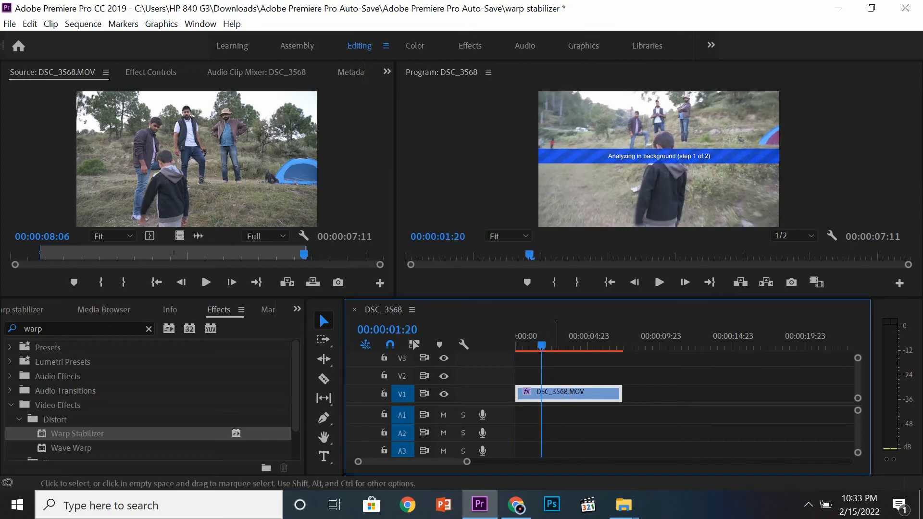
left_click(153, 73)
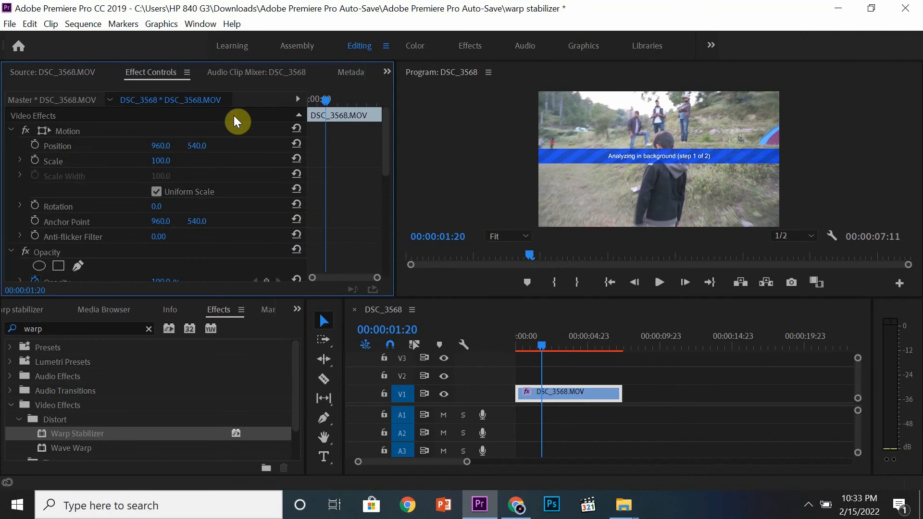
left_click_drag(390, 155, 393, 203)
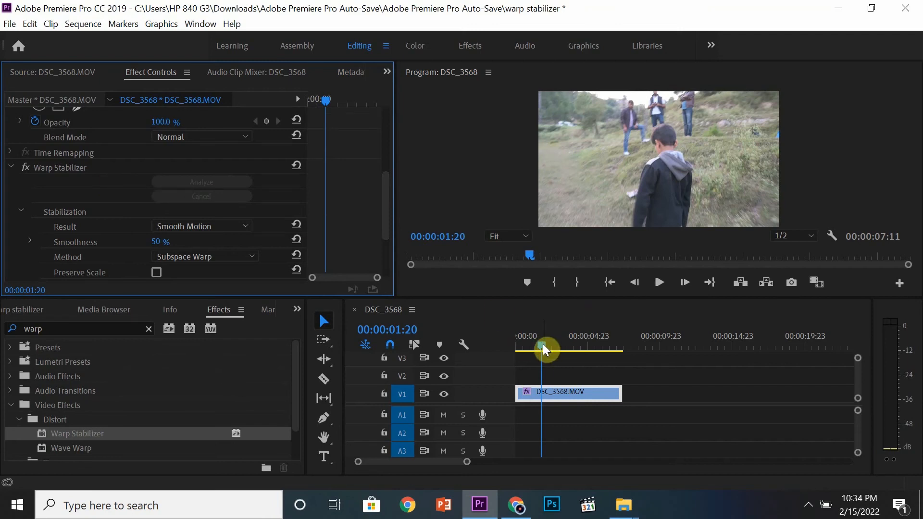
Step: Preview the stabilized clip from the start of the sequence
left_click_drag(542, 346, 517, 347)
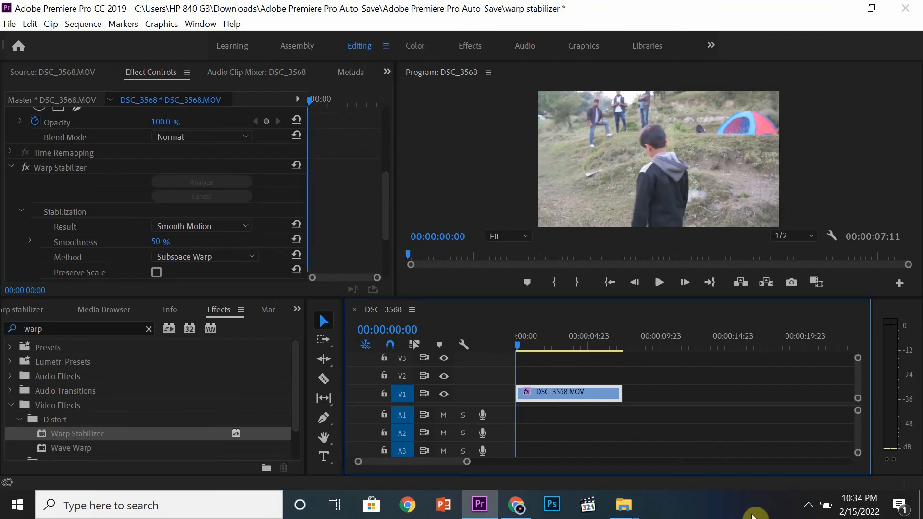
key("space")
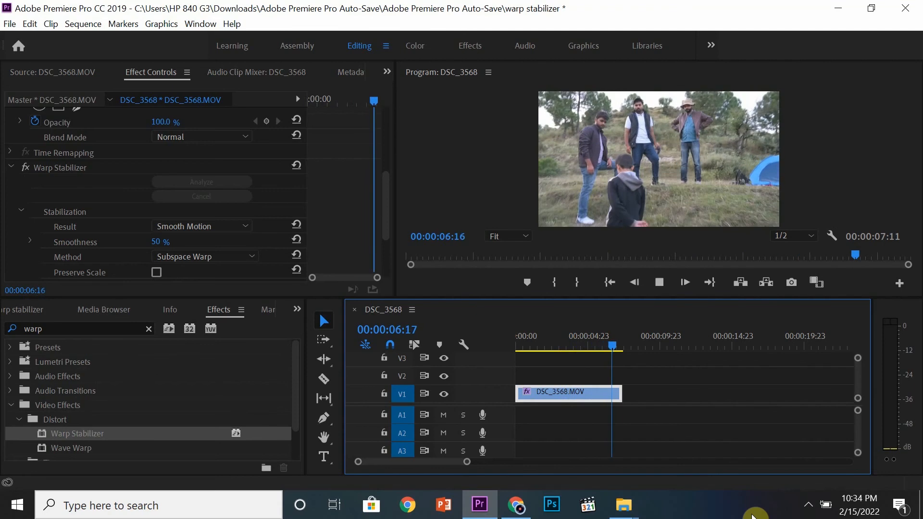
key("space")
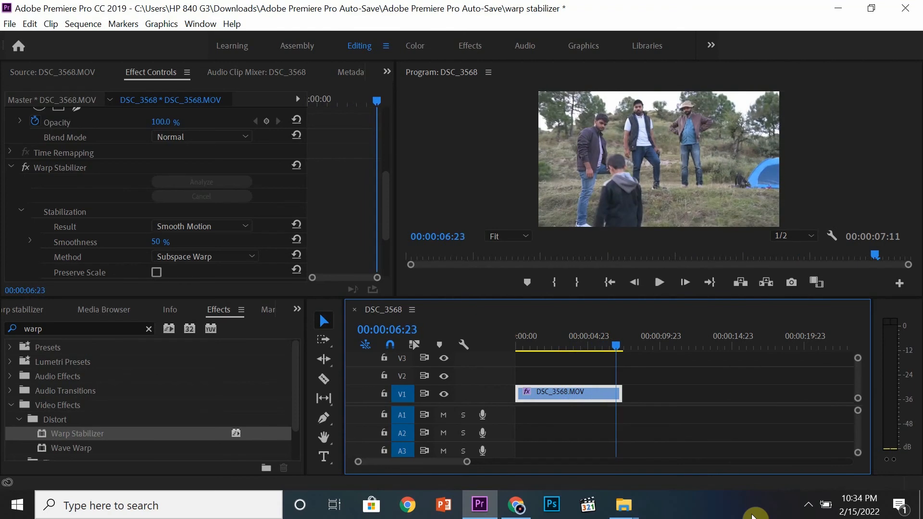
Step: Preview the clip from the start with Warp Stabilizer temporarily turned off to check the original motion
left_click_drag(531, 346, 504, 346)
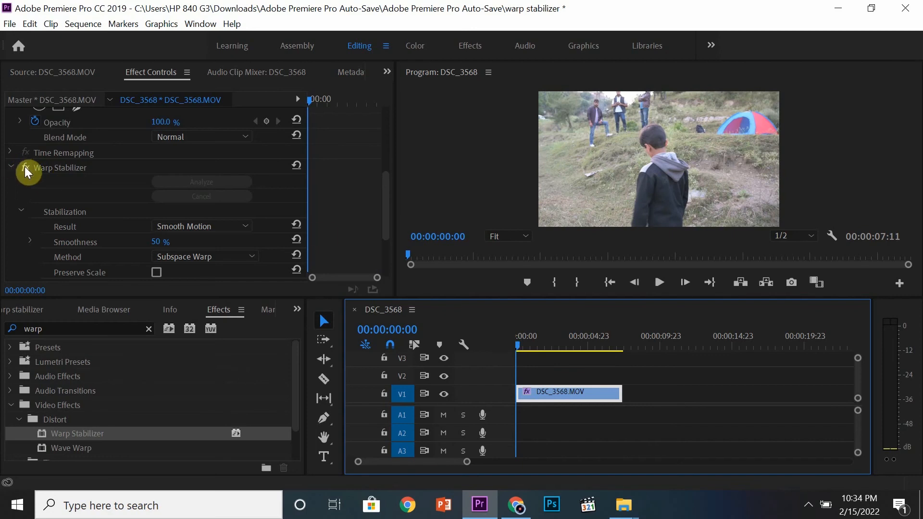
left_click(40, 258)
key("space")
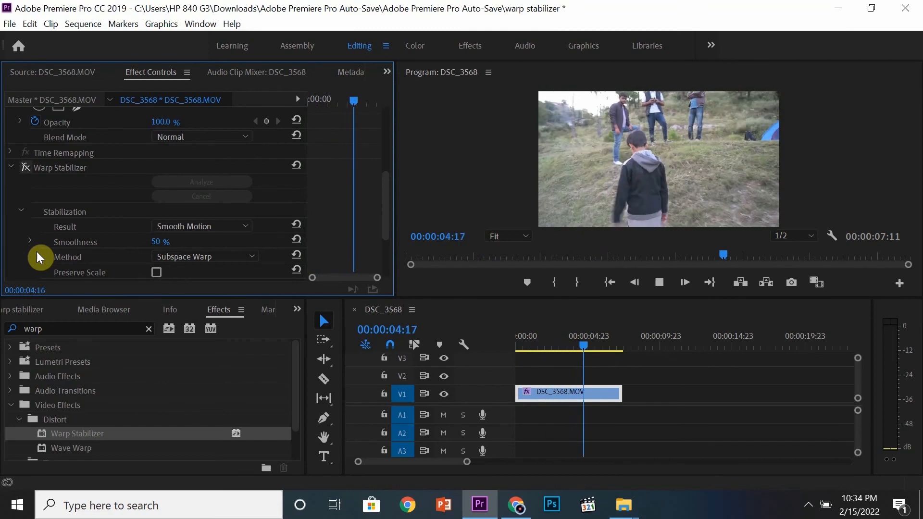
key("space")
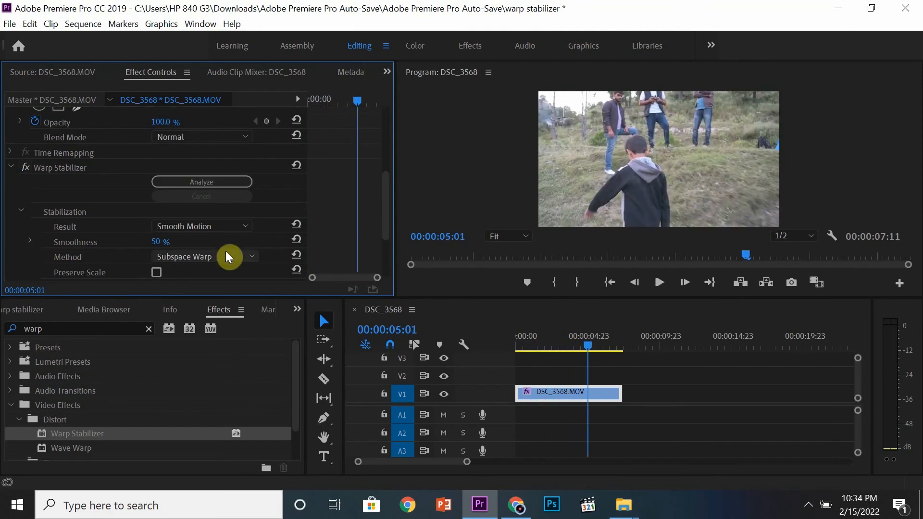
Step: Play the sequence from the beginning again with Warp Stabilizer turned on to compare the motion
left_click_drag(591, 355, 488, 340)
key("space")
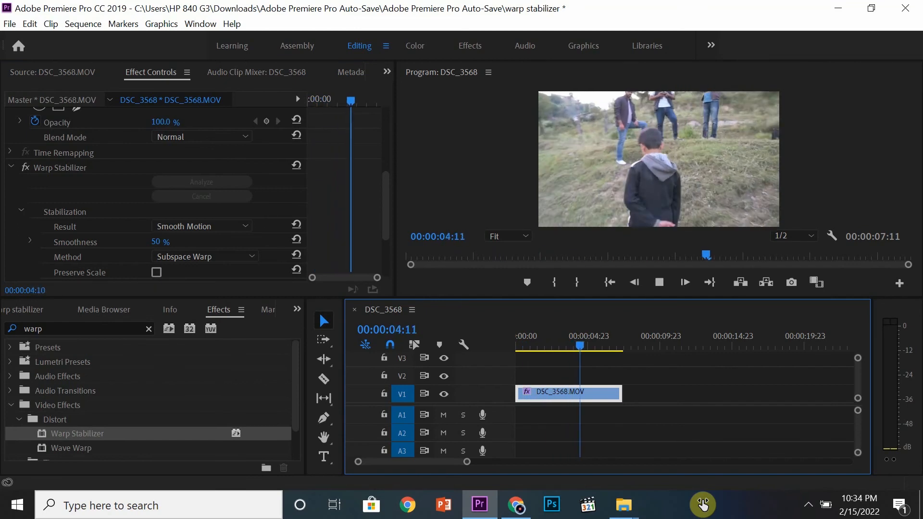
key("space")
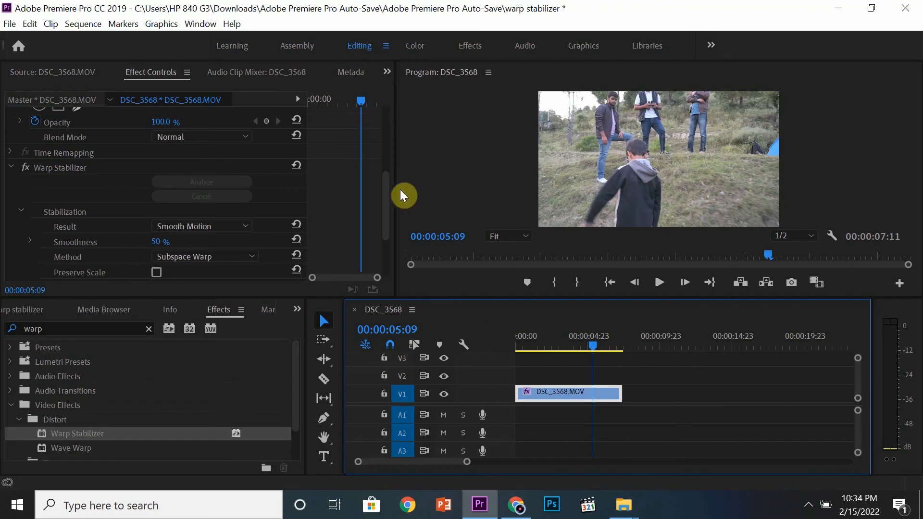
Step: Review Warp Stabilizer's stabilization and border settings, including the available options for Method
scroll(387, 226, "down", 4)
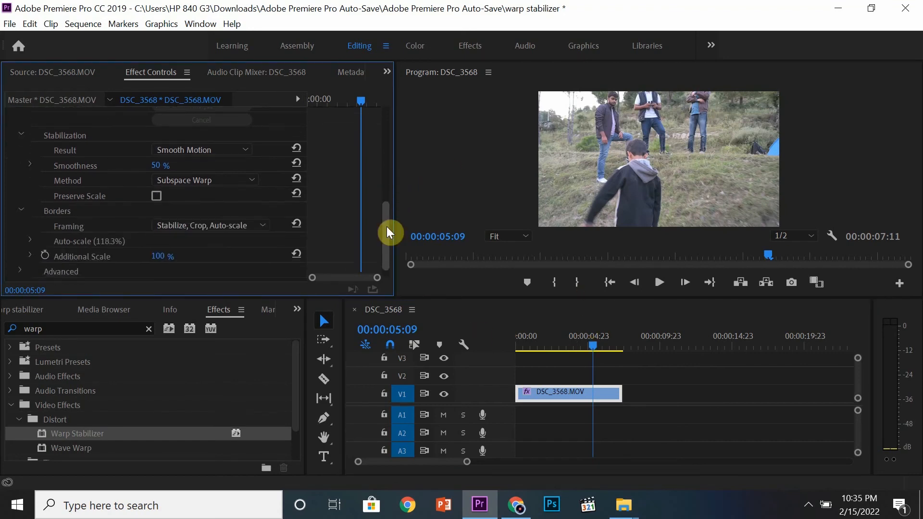
scroll(388, 232, "up", 3)
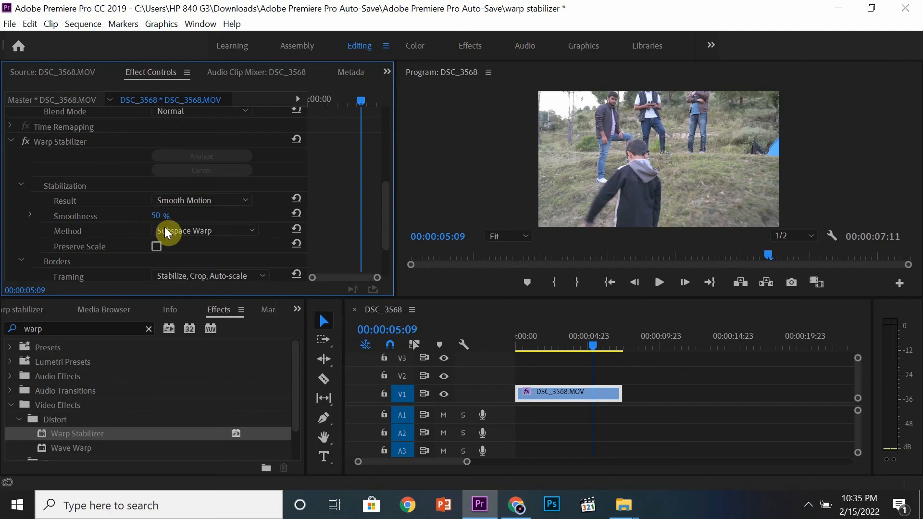
left_click(207, 235)
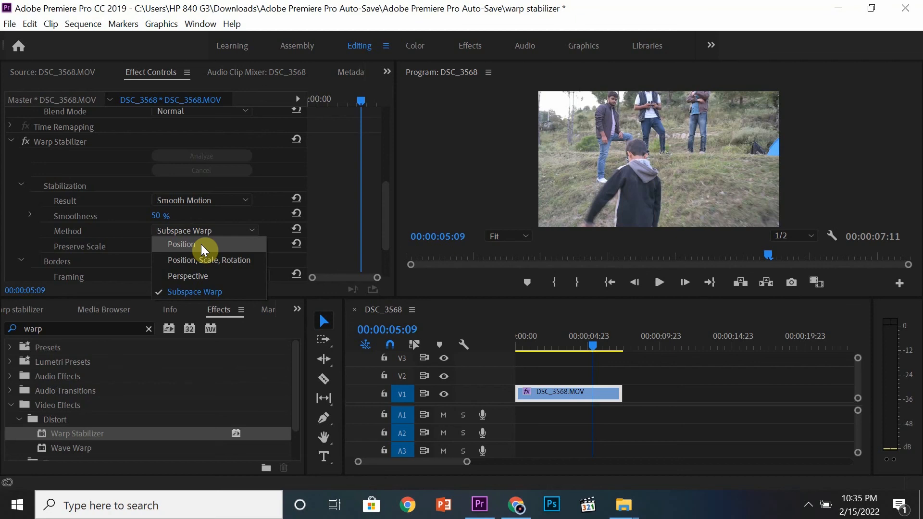
left_click(274, 211)
Step: Replay the stabilized clip from the start and pause at 00:00:02:23
left_click_drag(563, 347, 507, 335)
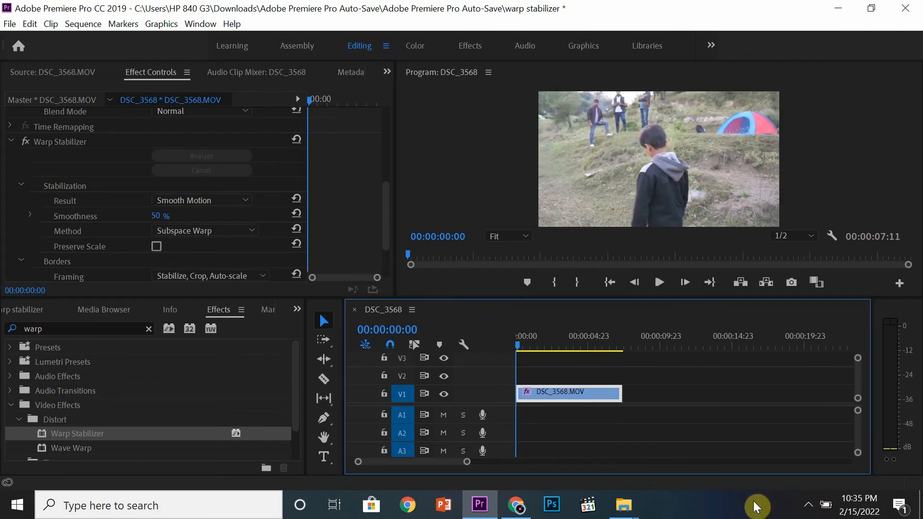
key("space")
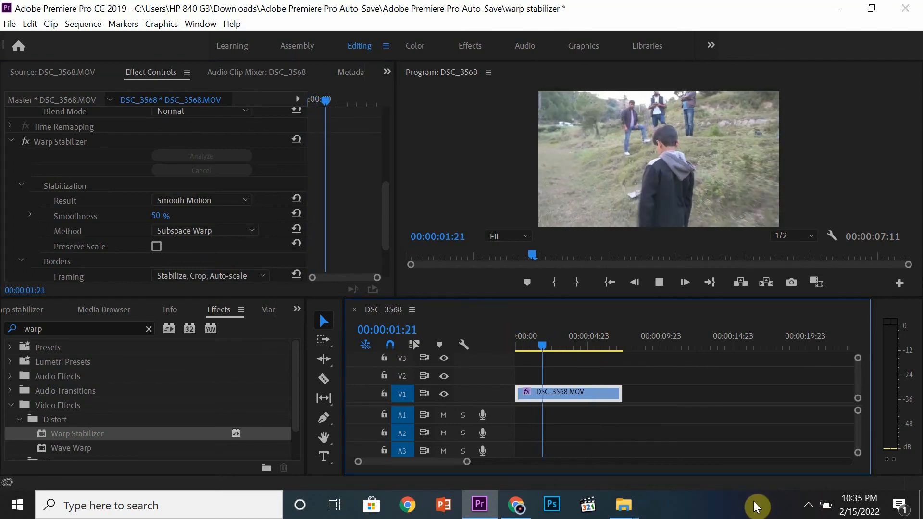
key("space")
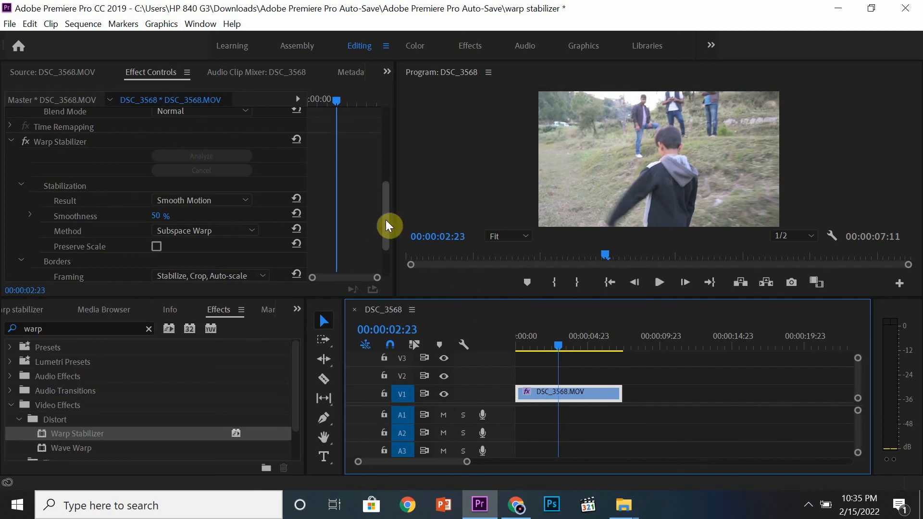
Step: Toggle Warp Stabilizer off and on repeatedly to compare the original and stabilized framing at 00:00:02:23
left_click_drag(385, 220, 385, 216)
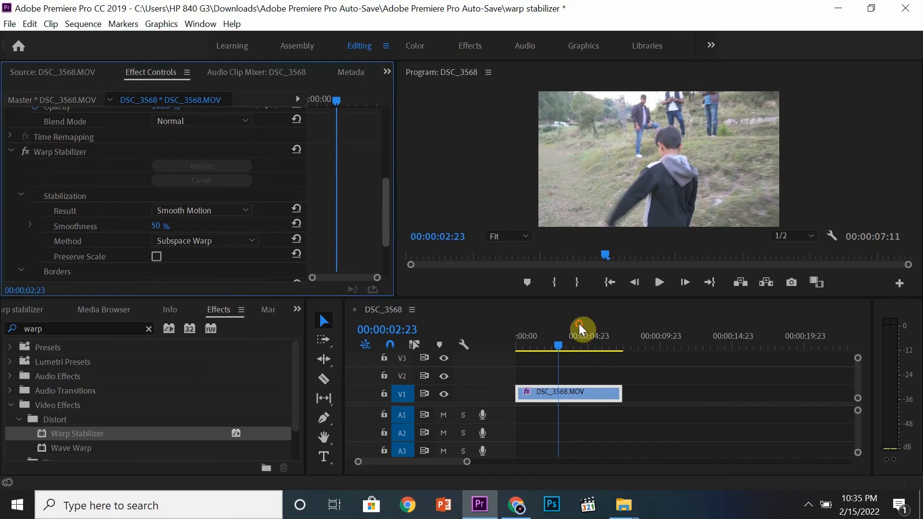
left_click(26, 151)
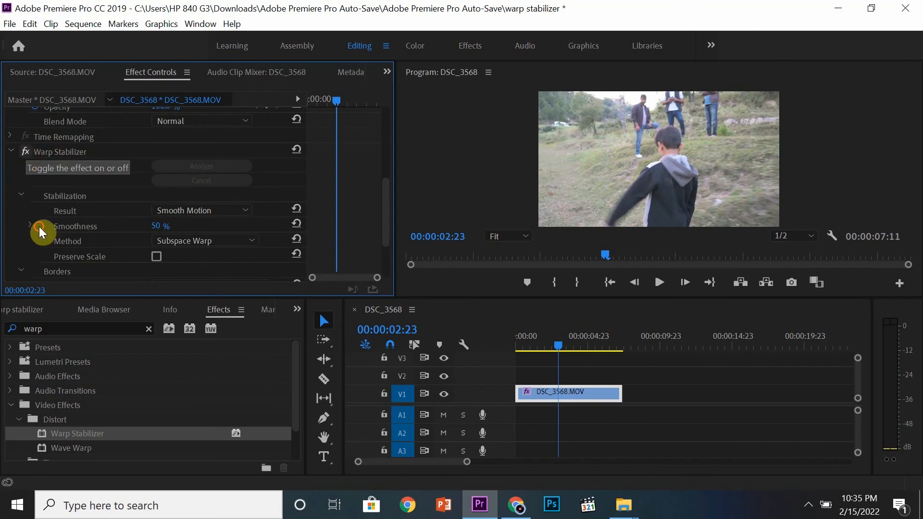
key("ctrl+z")
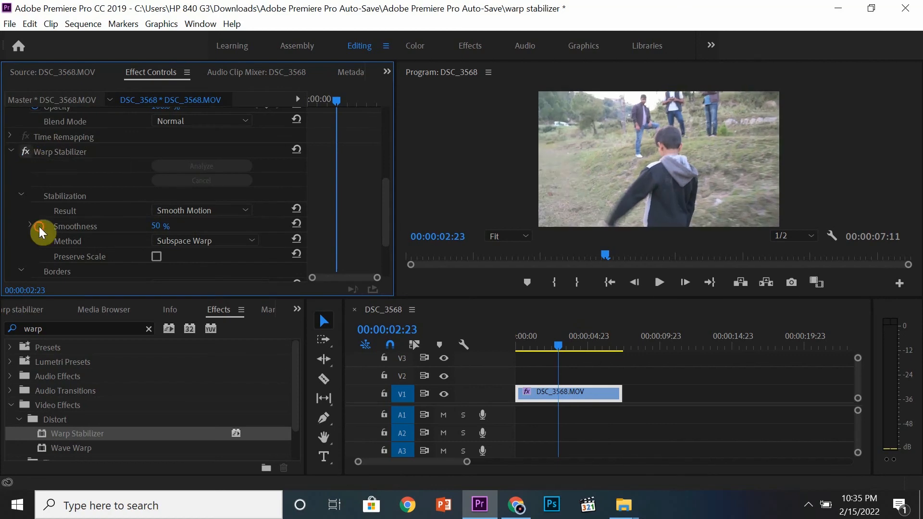
key("ctrl+shift+z")
key("ctrl+z")
key("ctrl+shift+z")
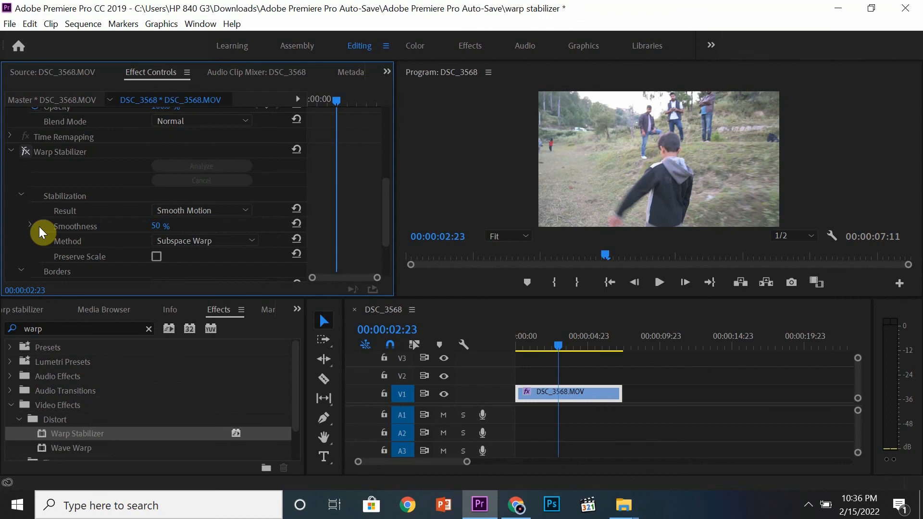
key("ctrl+z")
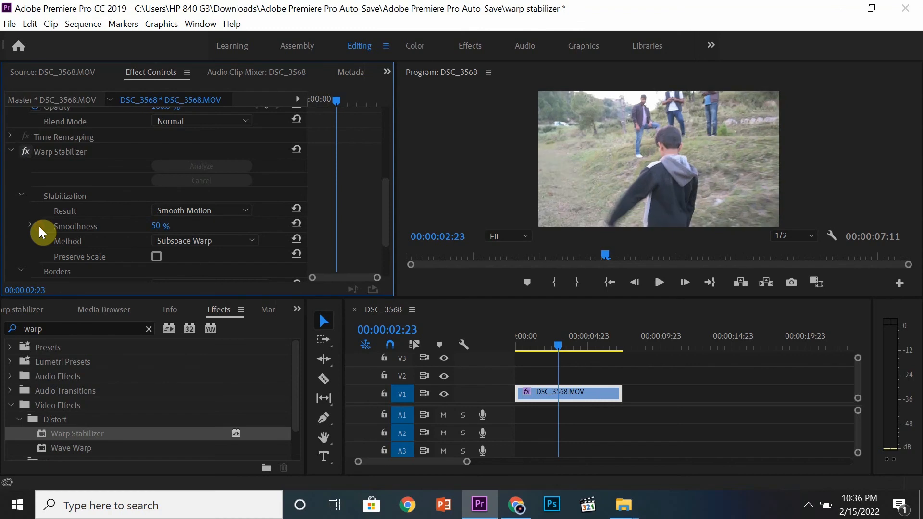
key("ctrl+shift+z")
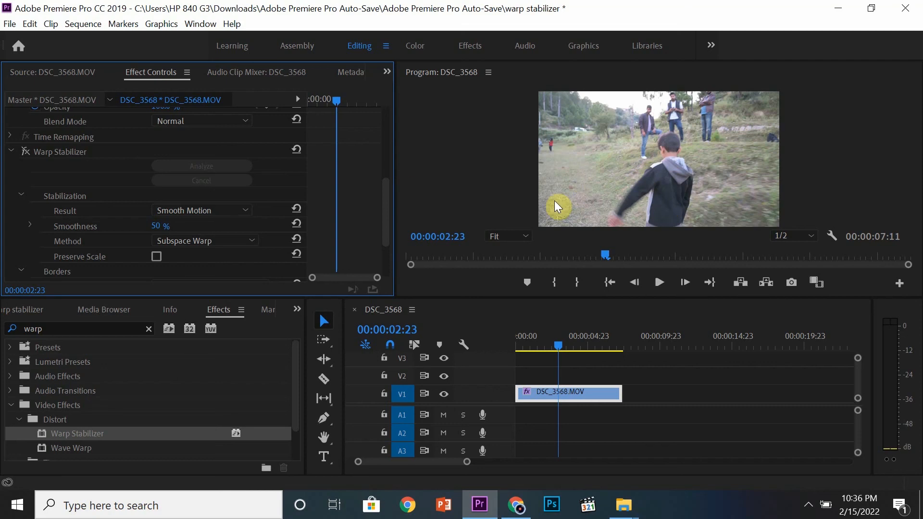
left_click(22, 152)
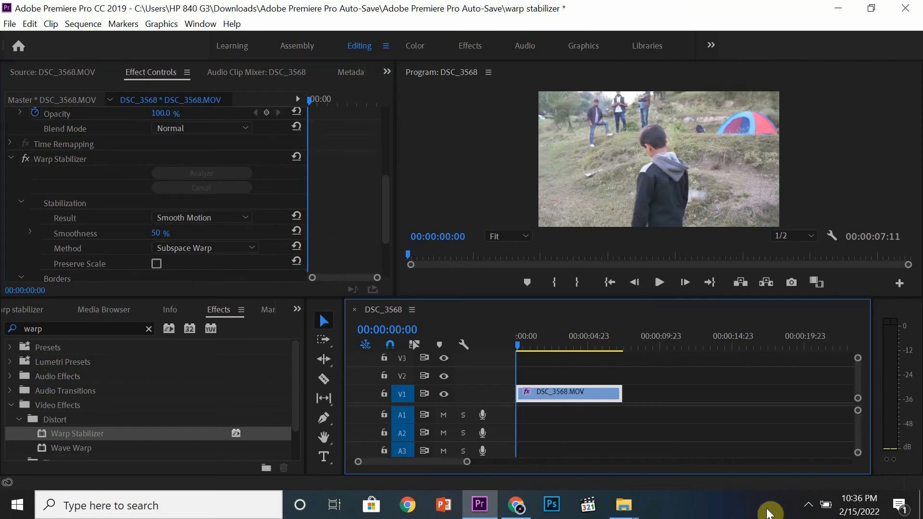
Step: Play the stabilized clip further, pause it, and move the playhead to 00:00:06:03 to inspect the frame
key("space")
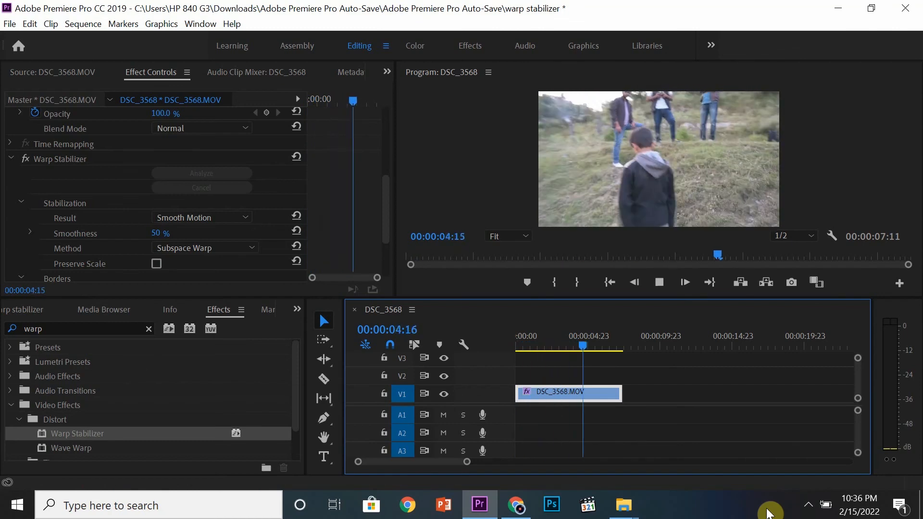
key("space")
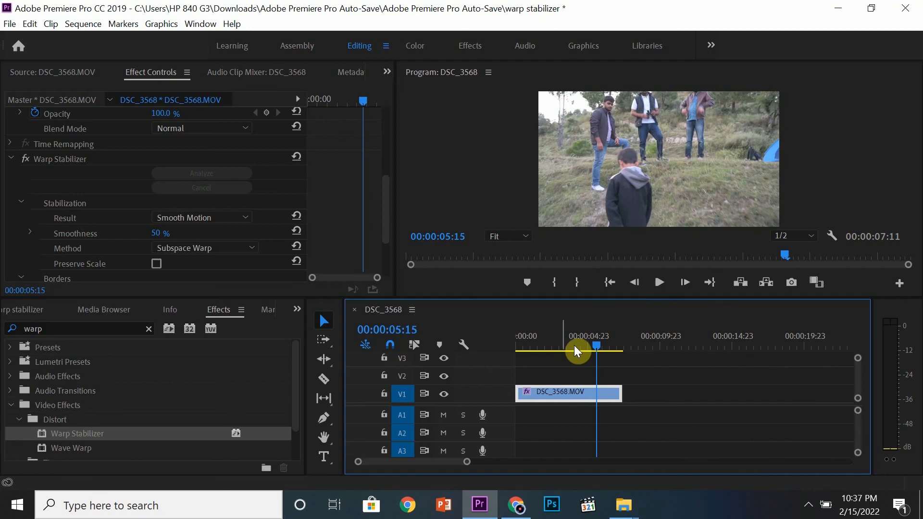
left_click_drag(590, 342, 604, 342)
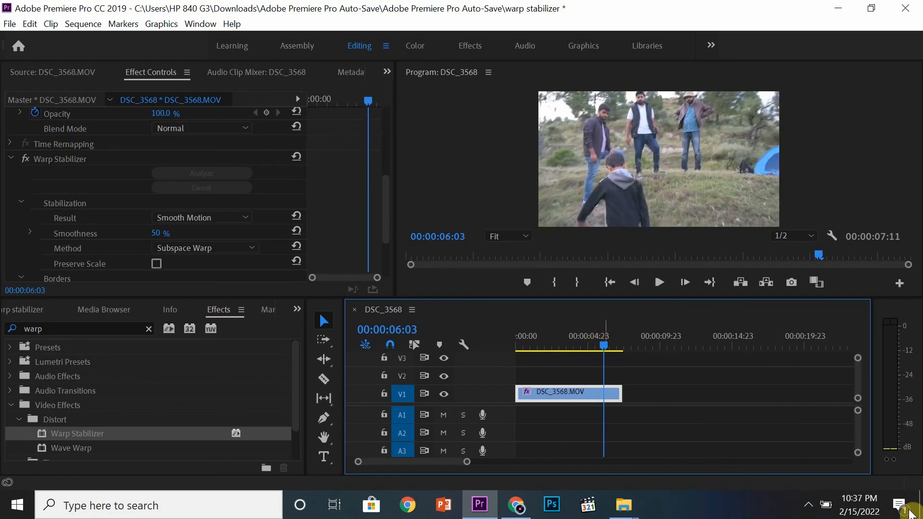